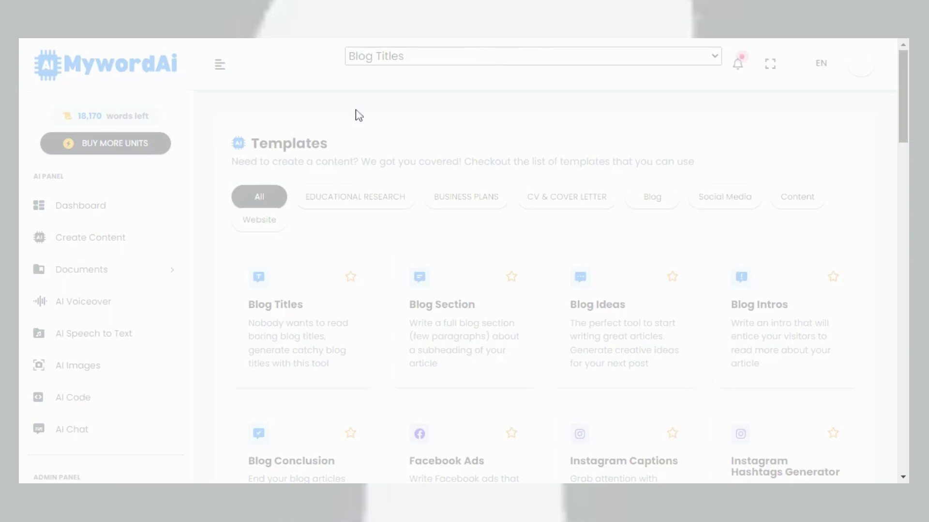
Open Create Content and filter the template library to EDUCATIONAL RESEARCH, scrolling to the research cards.
click(96, 245)
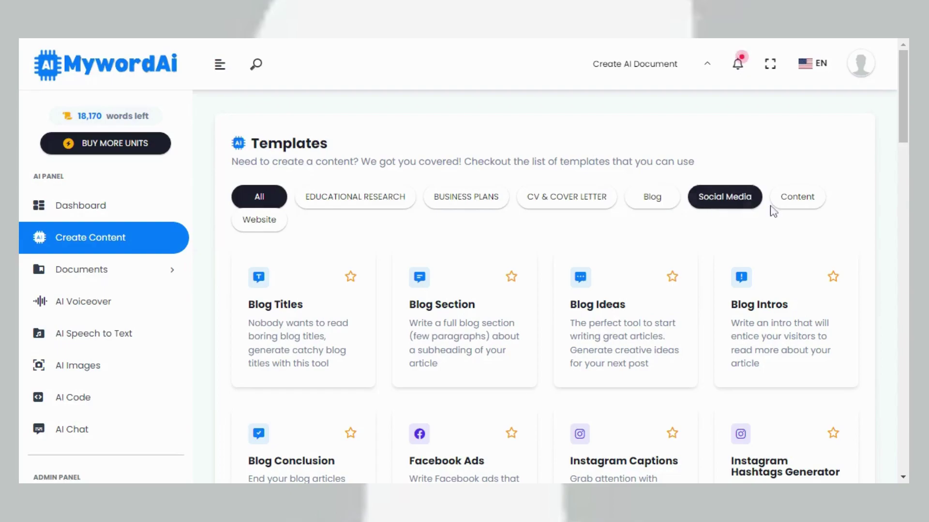
click(351, 203)
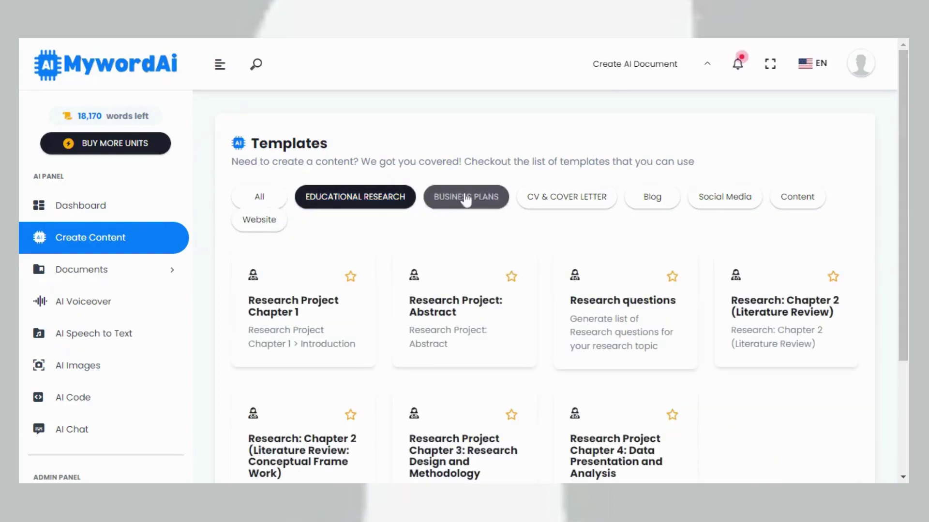
scroll(491, 194, down, 2)
scroll(490, 194, down, 2)
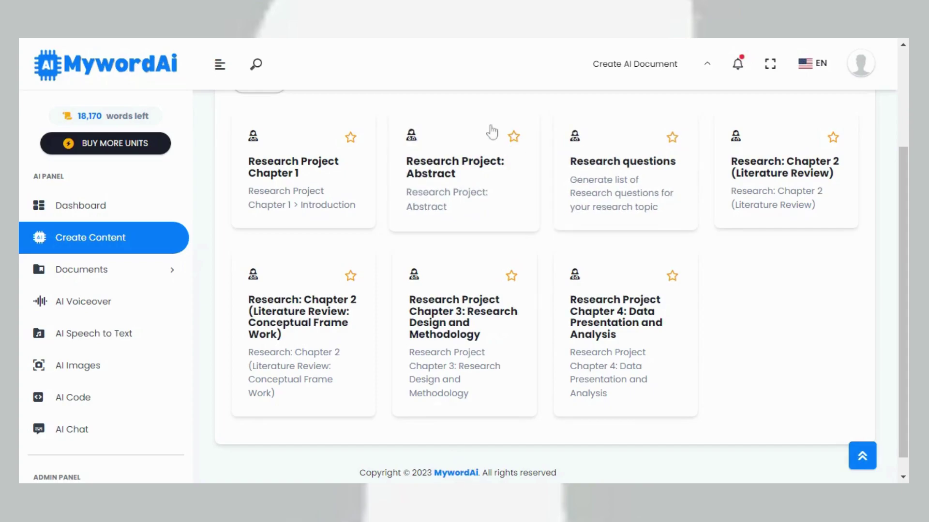
Open the Research questions generator and autofill the topic on the impact of electoral reforms.
click(463, 108)
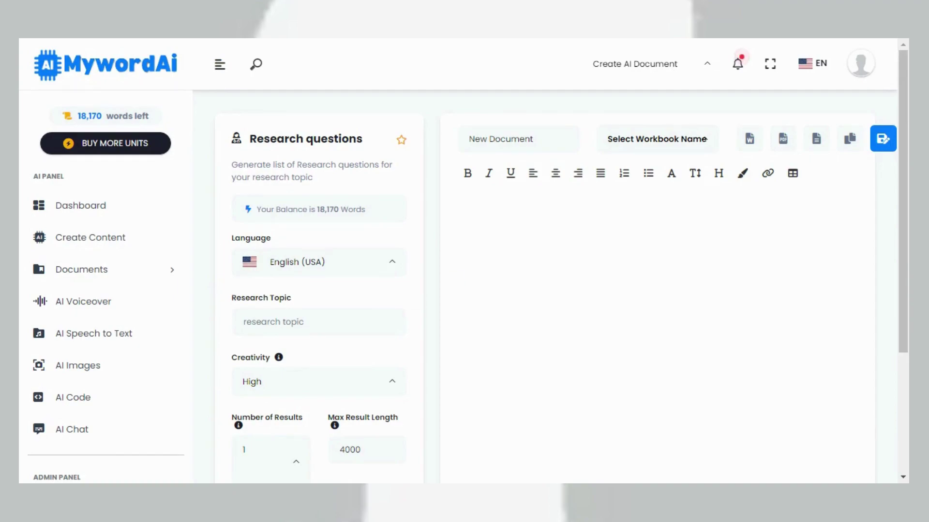
click(276, 322)
key(Down)
key(Down)
key(Down)
key(Down)
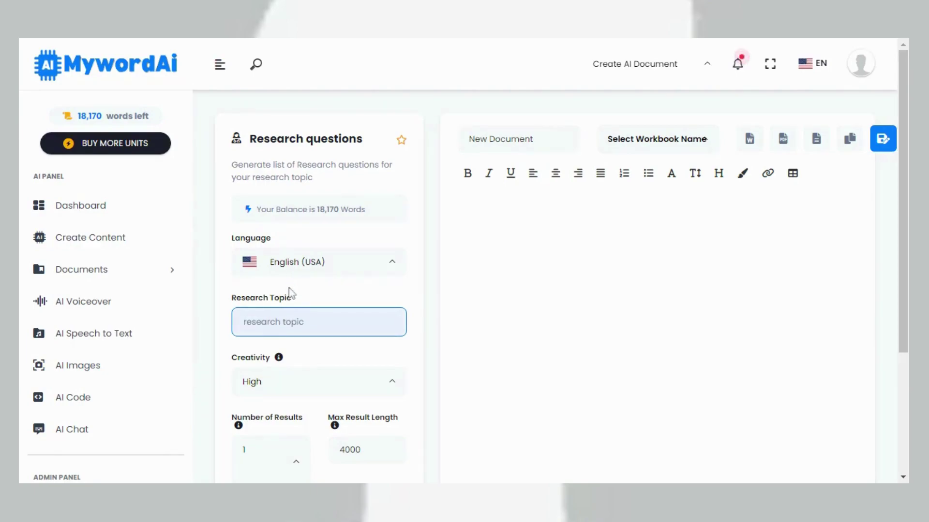
key(Tab)
key(Tab)
key(Tab)
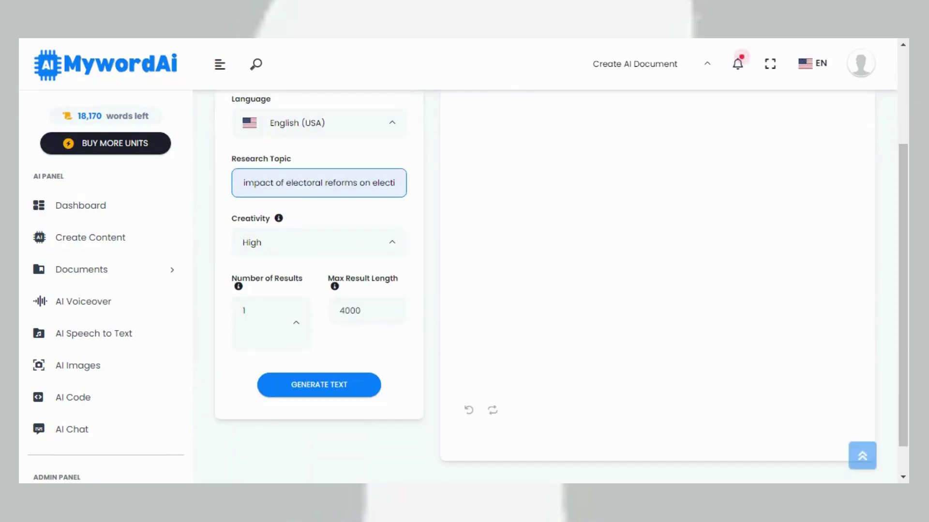
key(Tab)
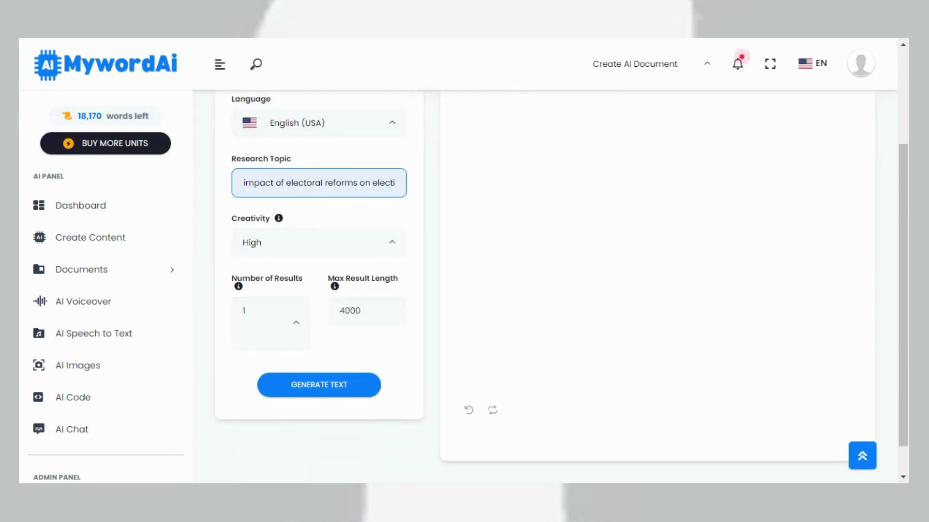
Change Max Result Length from 4000 to 50.
drag(363, 311, 319, 319)
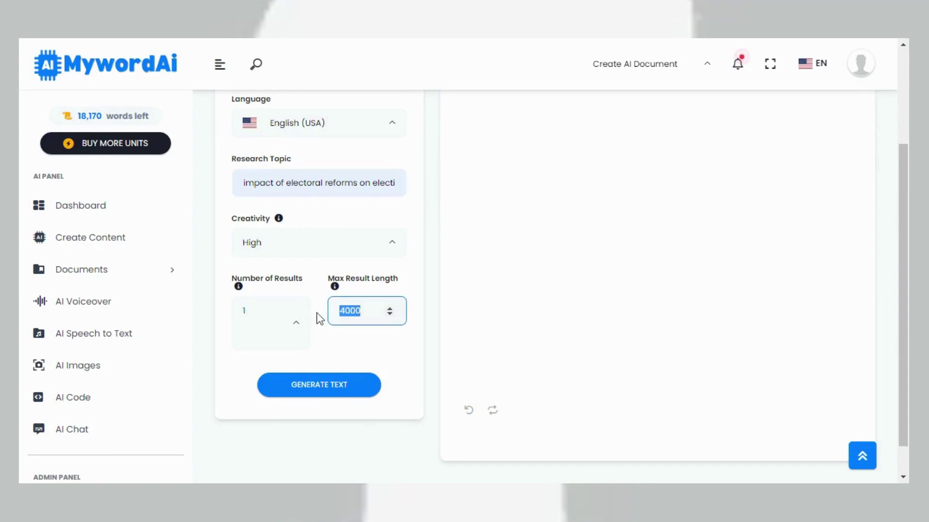
text(1)
key(BackSpace)
text(50)
Generate the questions, delete the incomplete third one, and copy the remaining two.
click(323, 385)
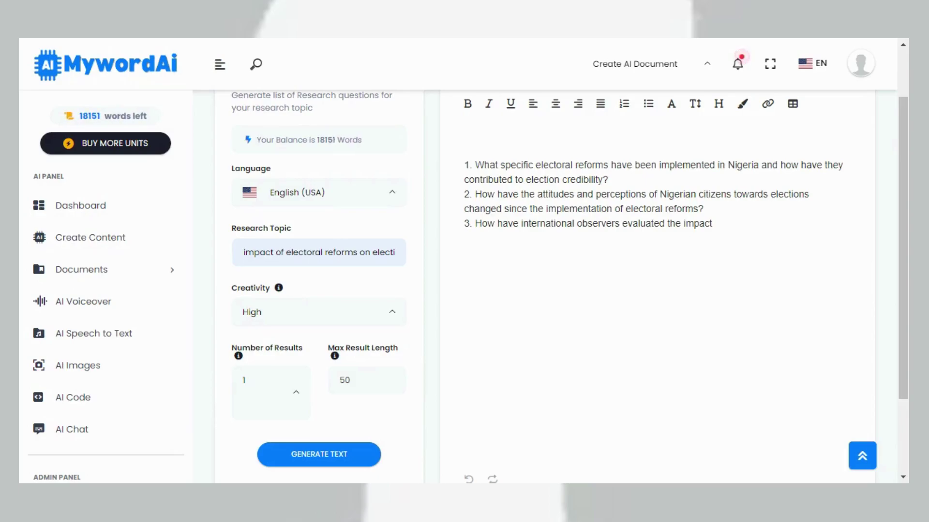
drag(464, 165, 444, 224)
key(BackSpace)
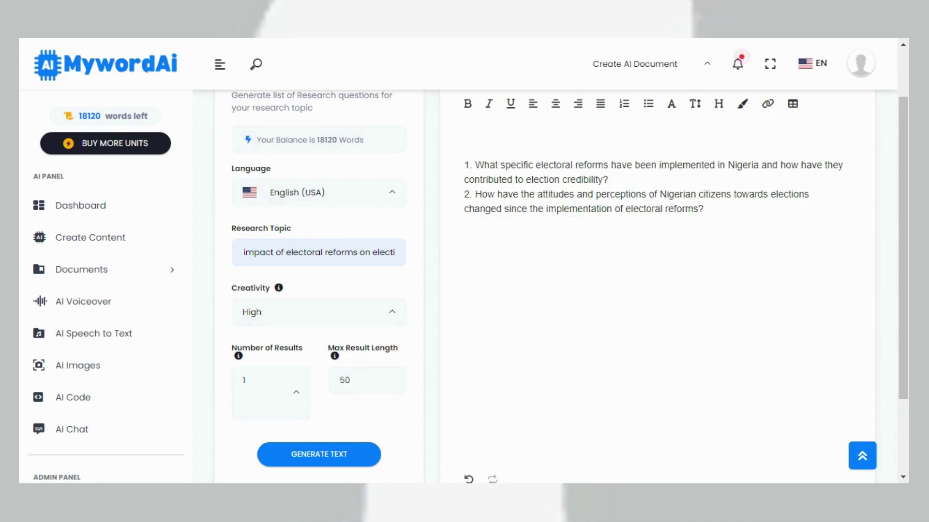
key(Left)
key(ctrl+shift+Up)
key(ctrl+shift+Up)
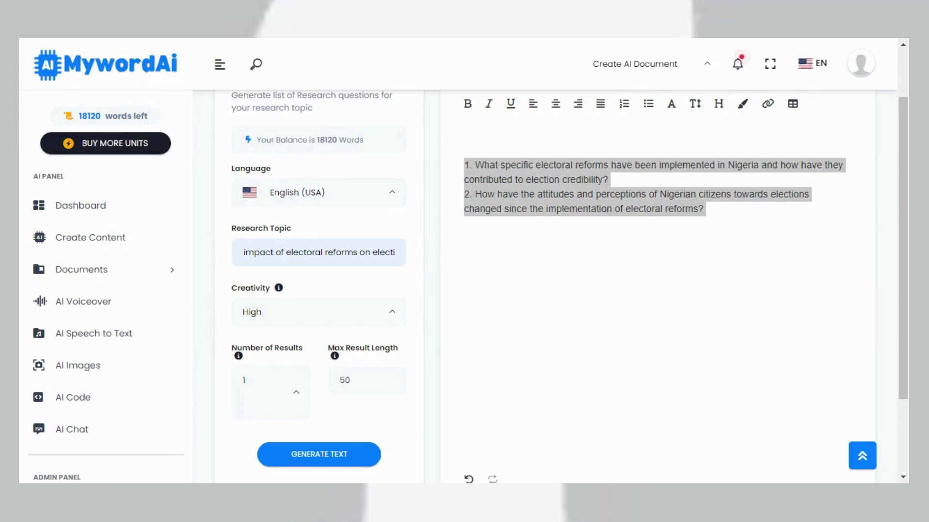
Go back to the template library and filter it to the EDUCATIONAL RESEARCH cards again.
click(436, 125)
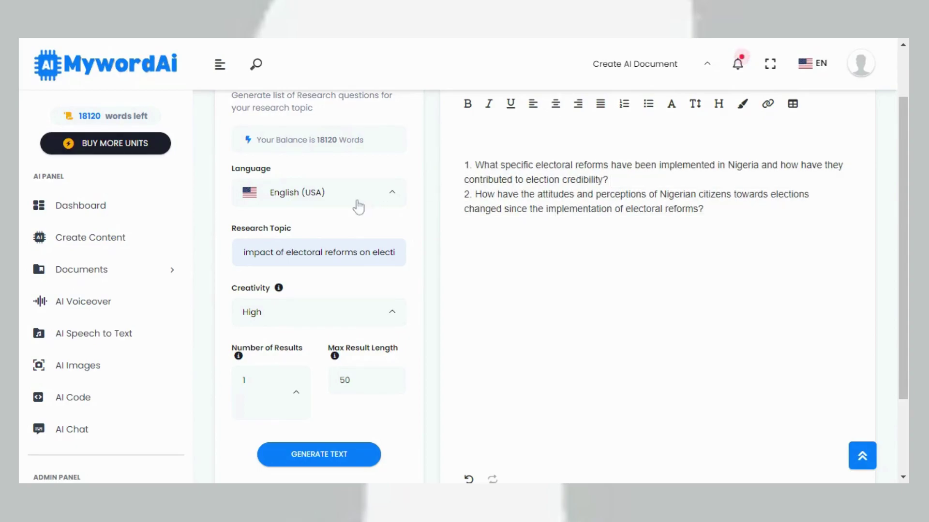
scroll(357, 201, up, 2)
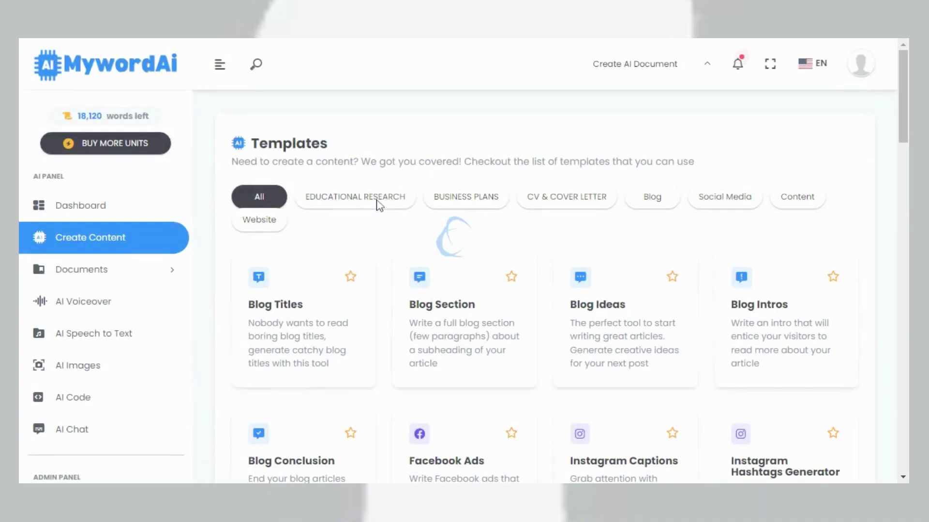
click(379, 201)
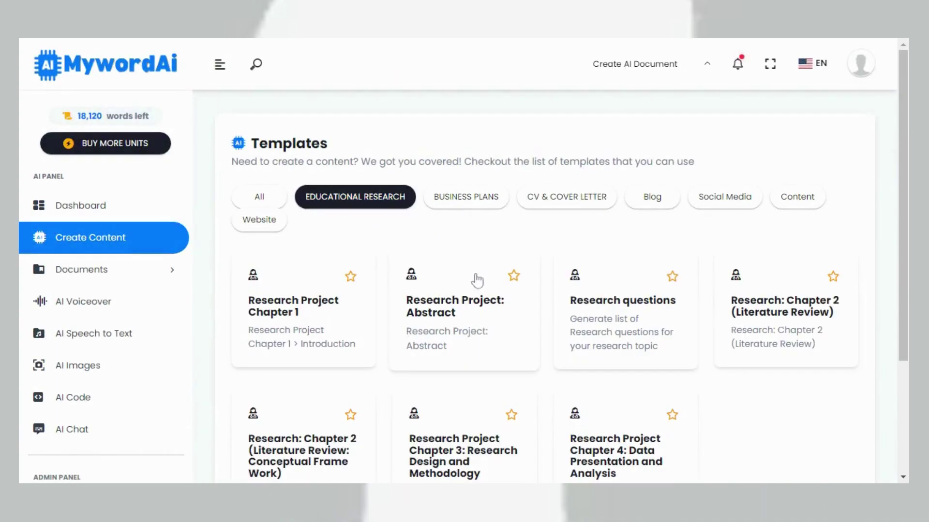
scroll(472, 271, down, 1)
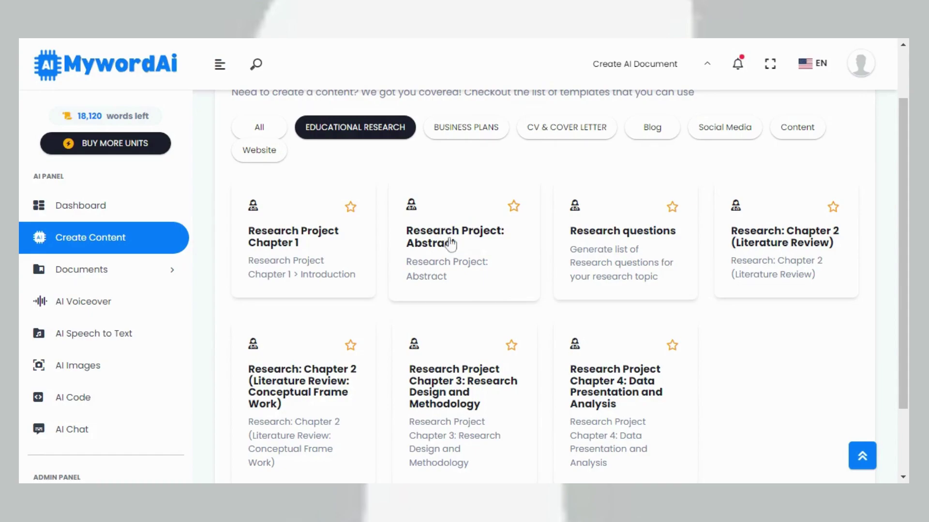
Open Research Project: Abstract and paste the two research questions into its questions field.
click(455, 225)
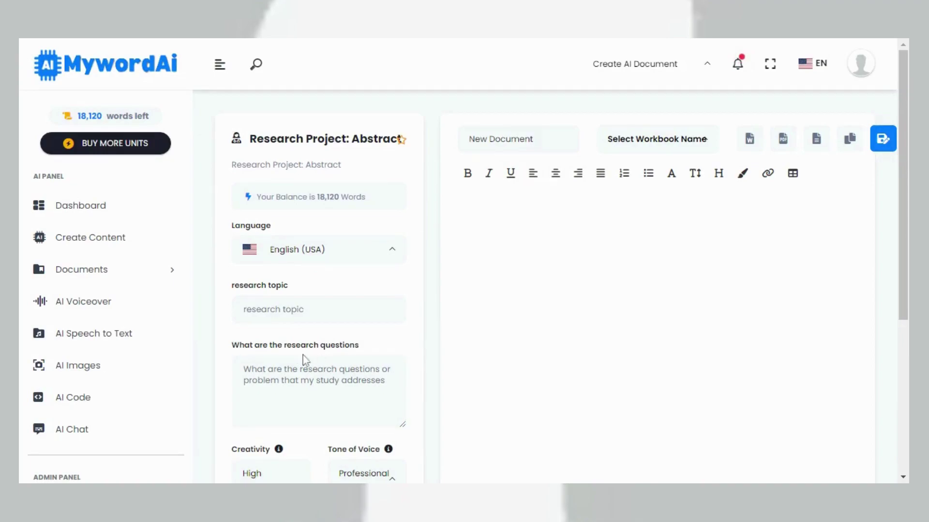
click(305, 385)
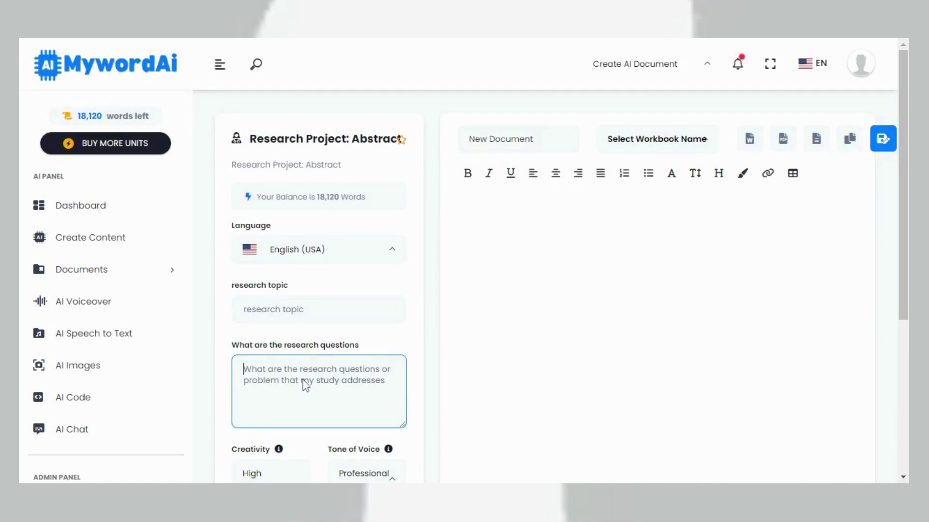
key(ctrl+v)
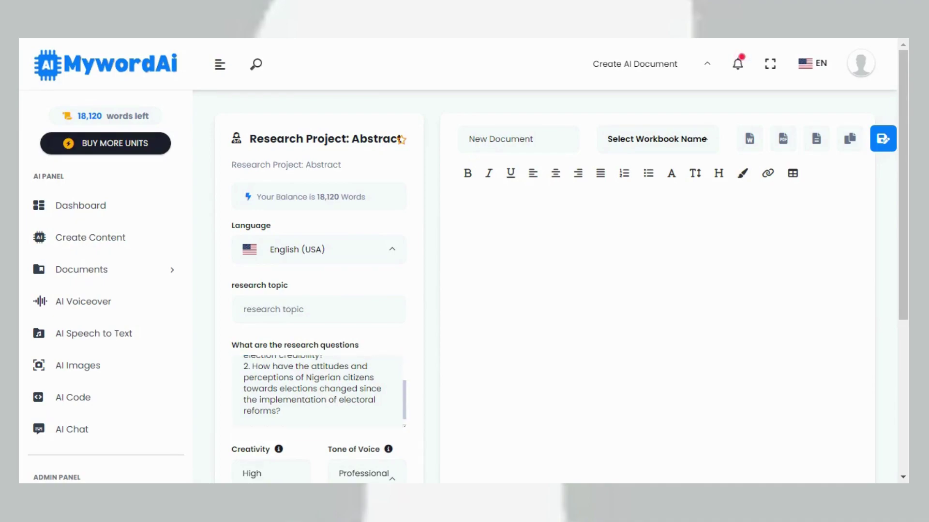
Paste text into the Research Topic field, then select and replace its contents.
click(318, 309)
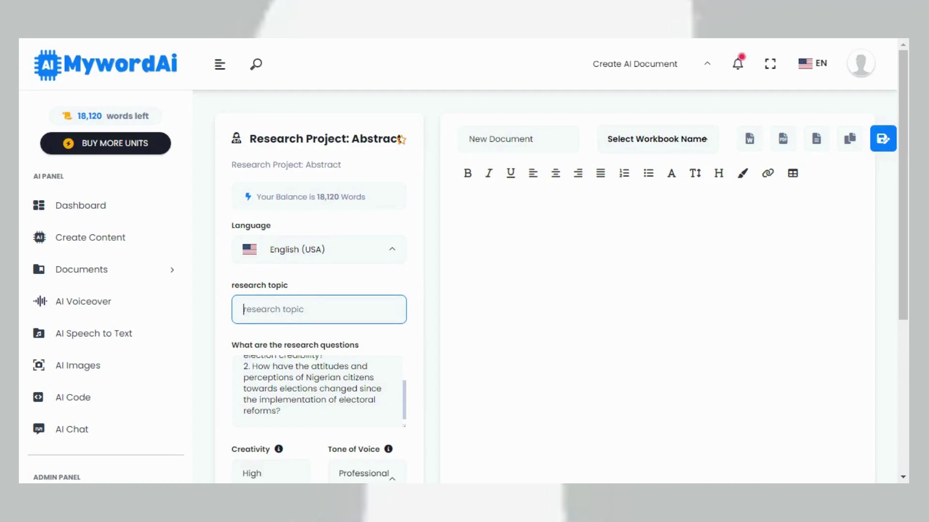
key(ctrl+v)
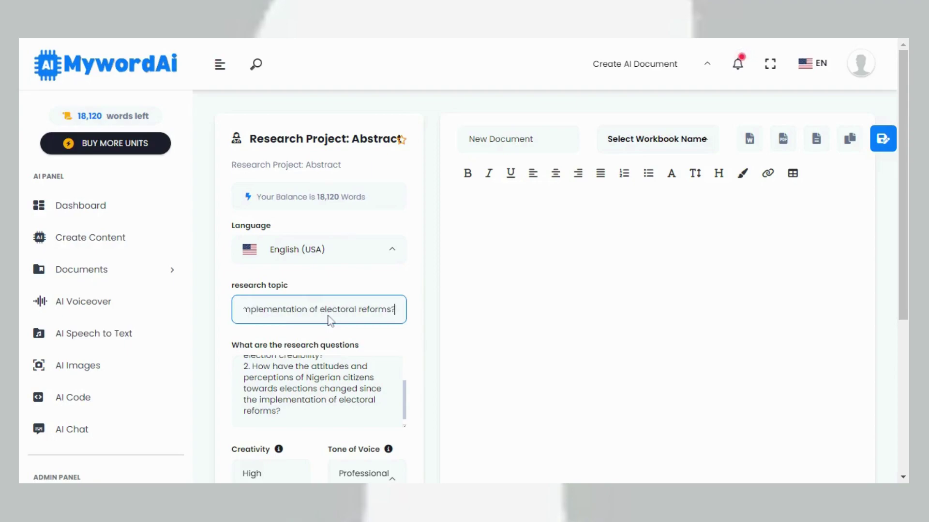
click(404, 338)
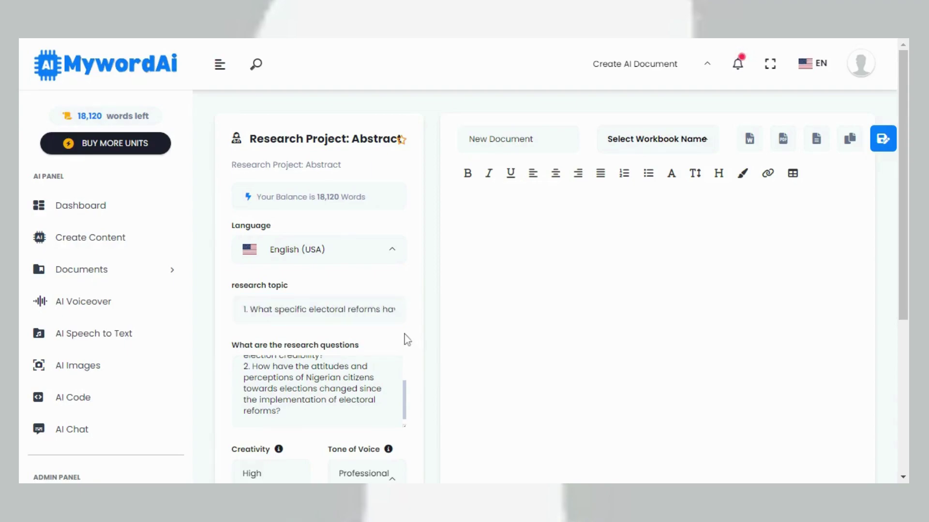
drag(382, 309, 243, 310)
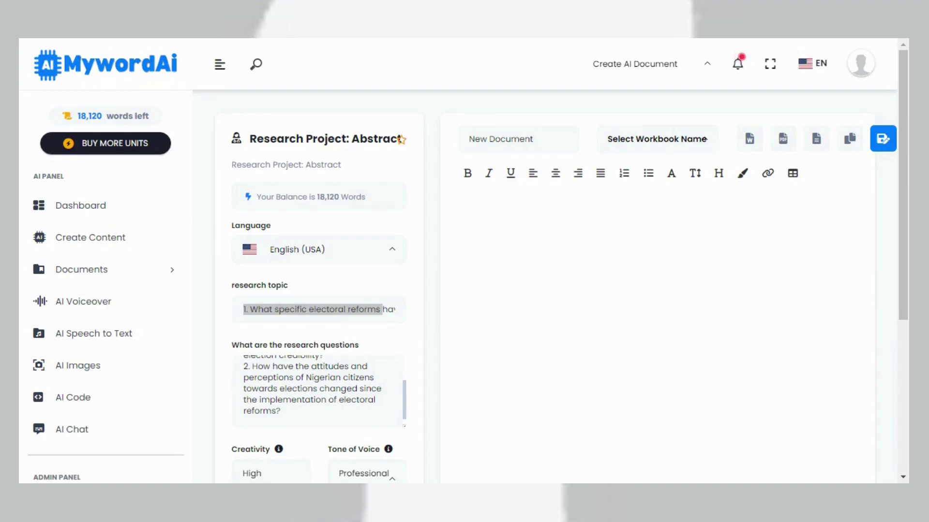
key(alt+Tab)
key(ctrl+a)
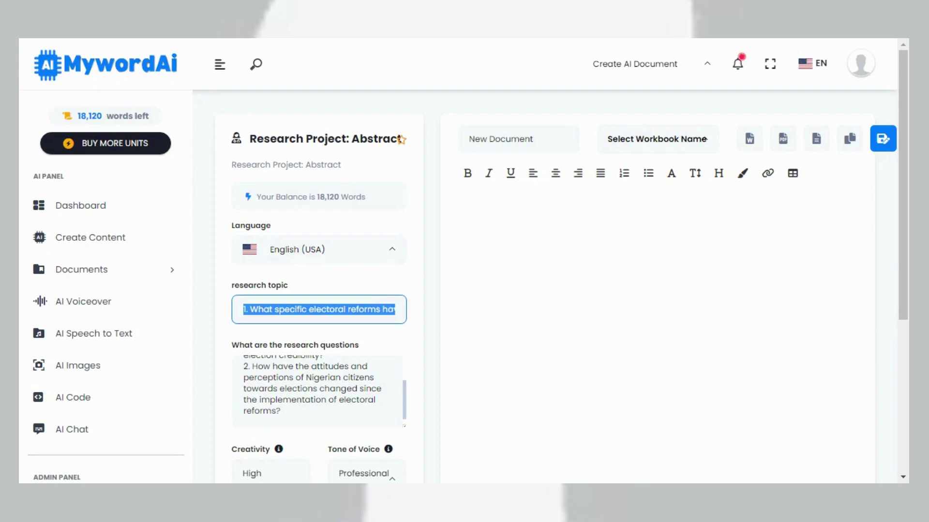
key(End)
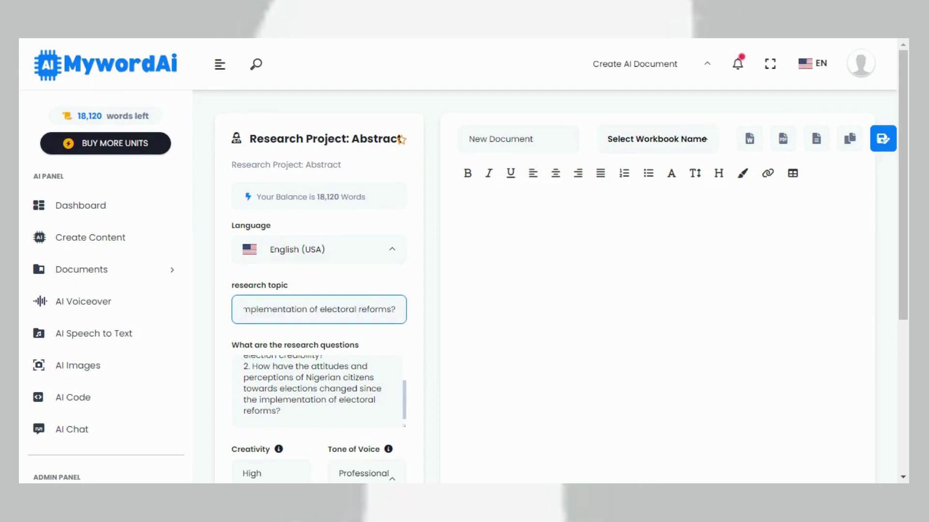
drag(372, 309, 215, 309)
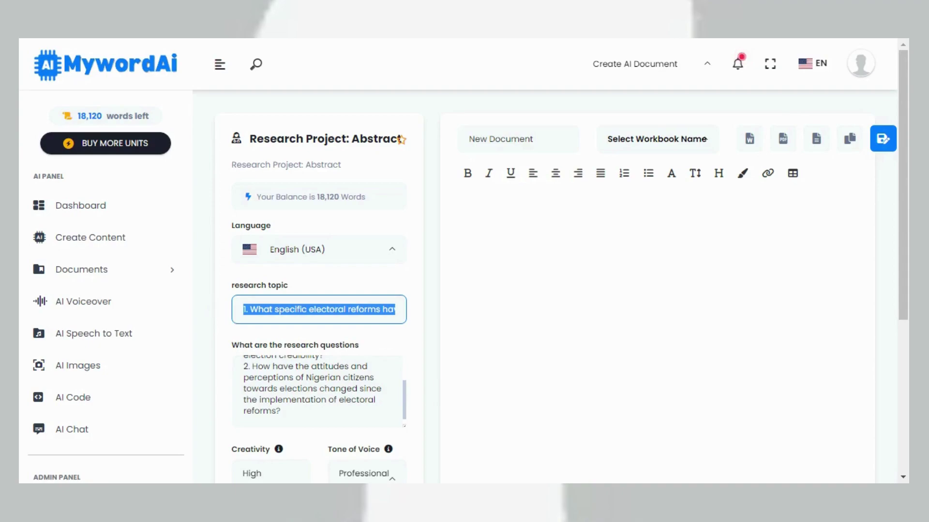
click(270, 309)
key(ctrl+a)
key(End)
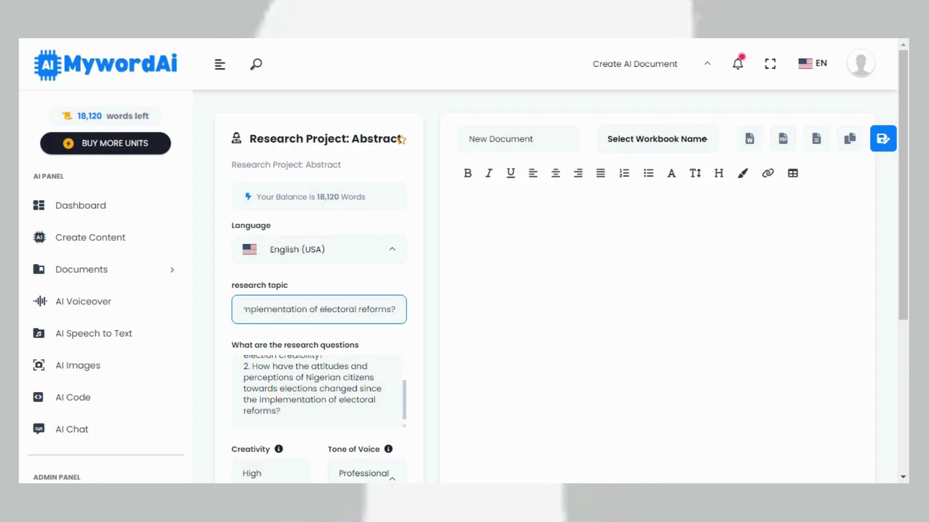
drag(394, 310, 22, 301)
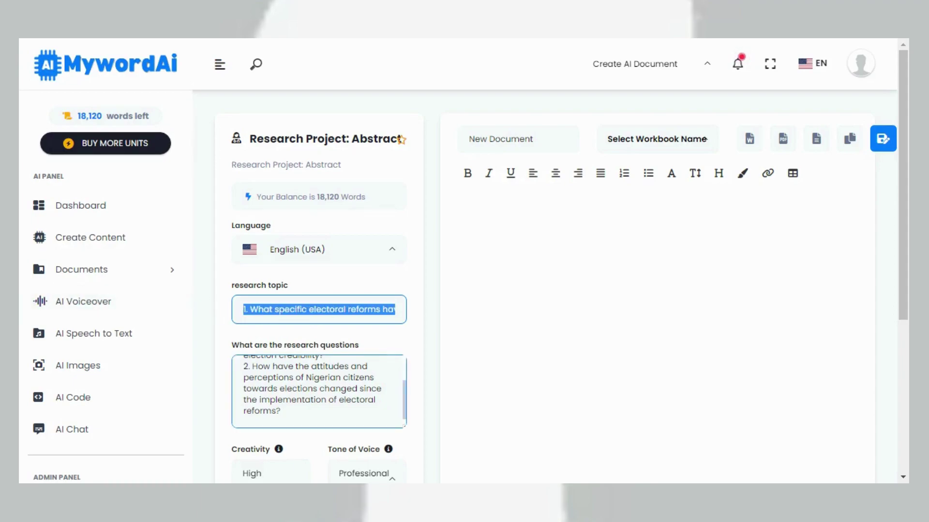
key(BackSpace)
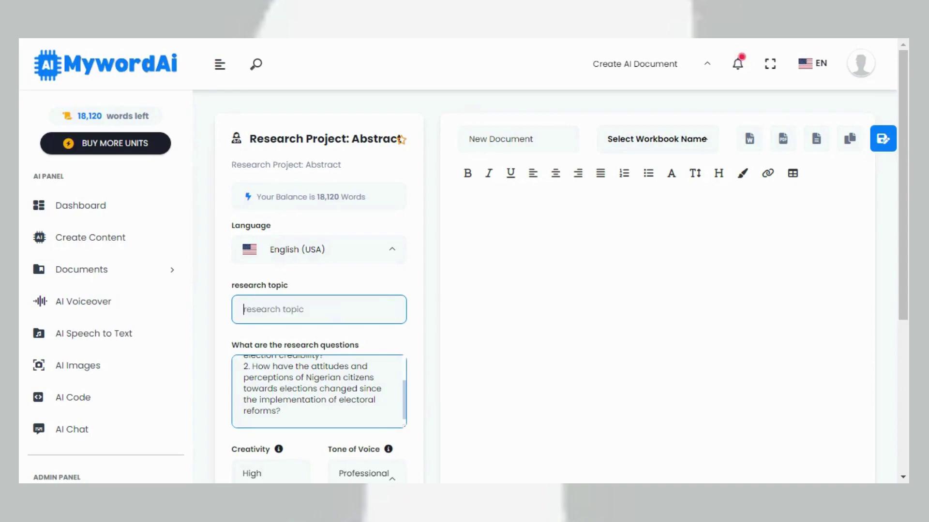
key(ctrl+v)
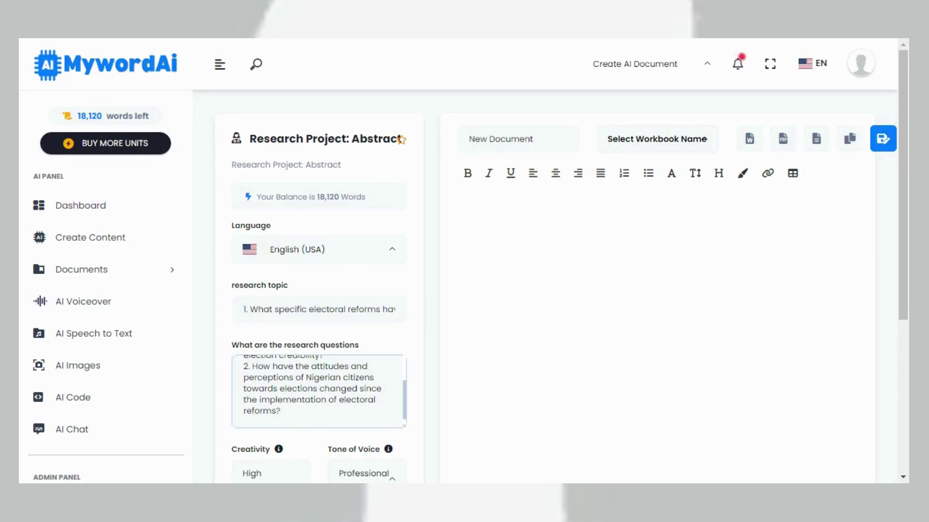
Clear the Research Topic and paste in the electoral reforms topic.
click(349, 309)
key(ctrl+a)
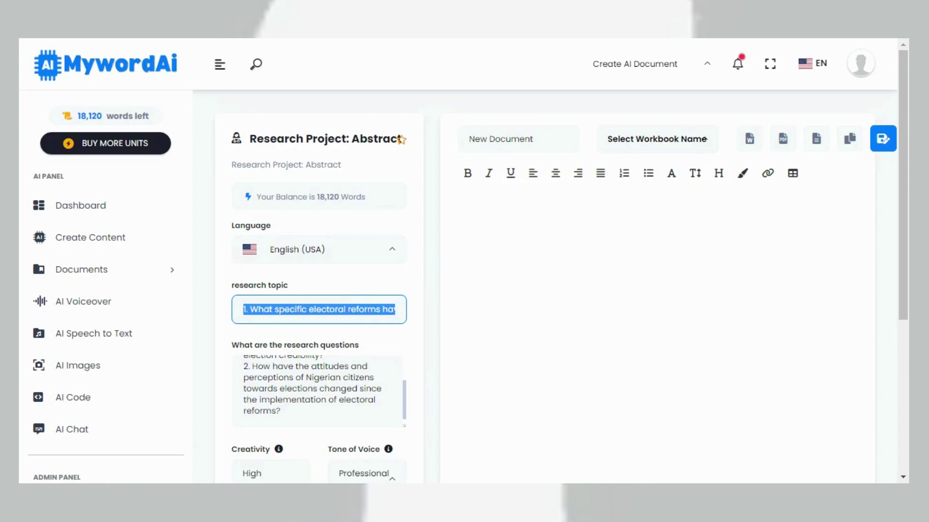
key(BackSpace)
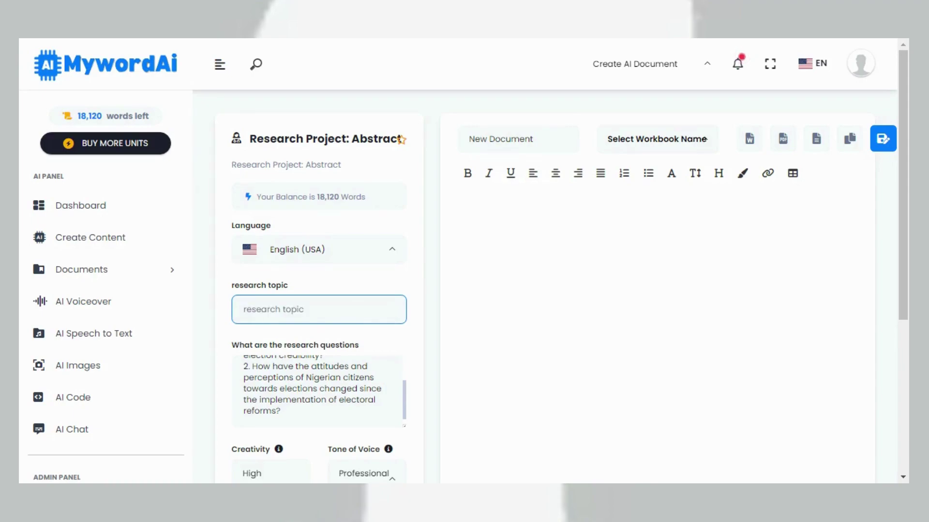
key(ctrl+v)
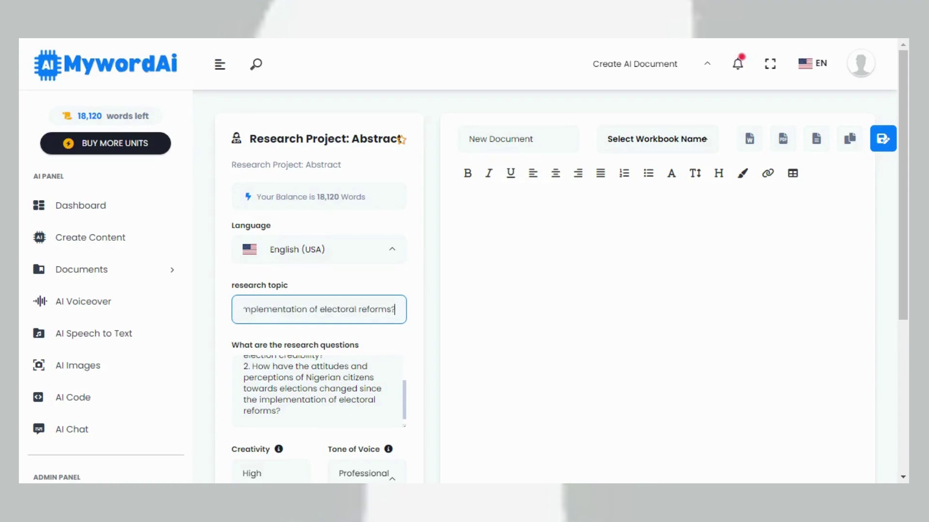
key(ctrl+a)
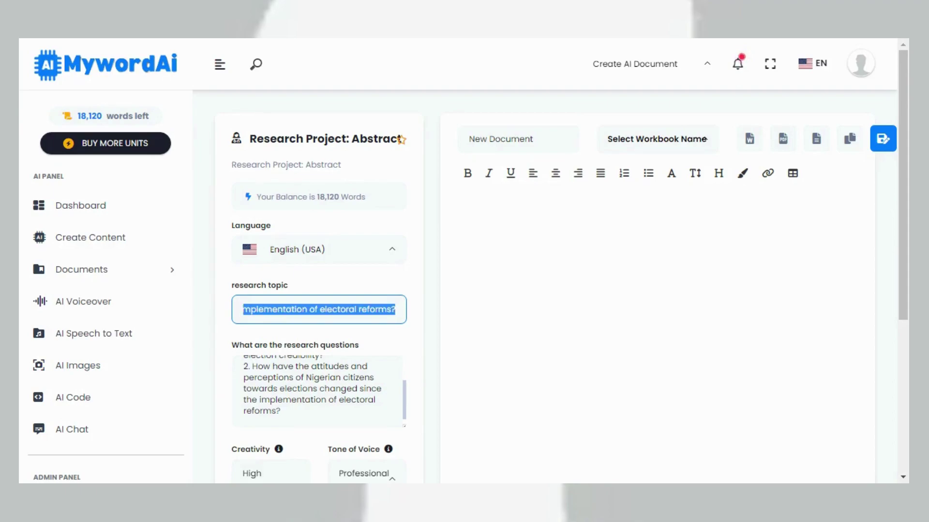
key(BackSpace)
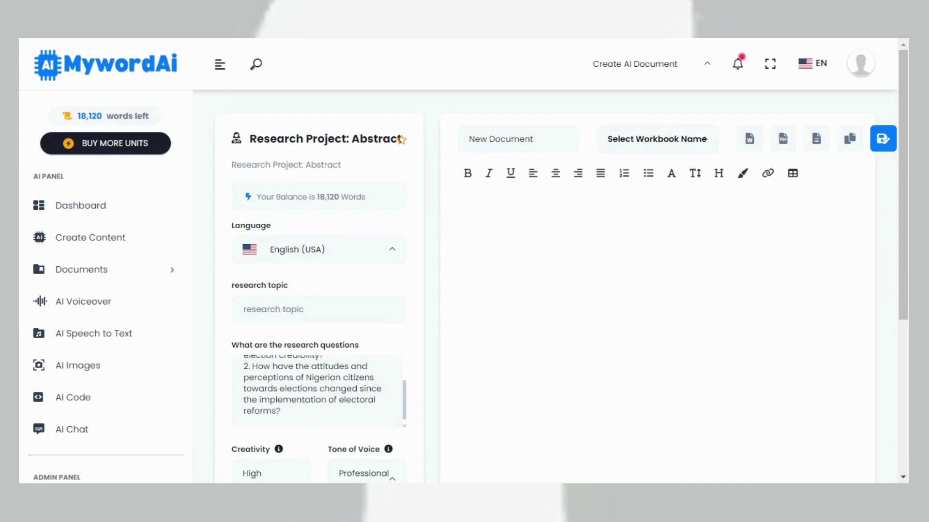
click(319, 392)
click(290, 310)
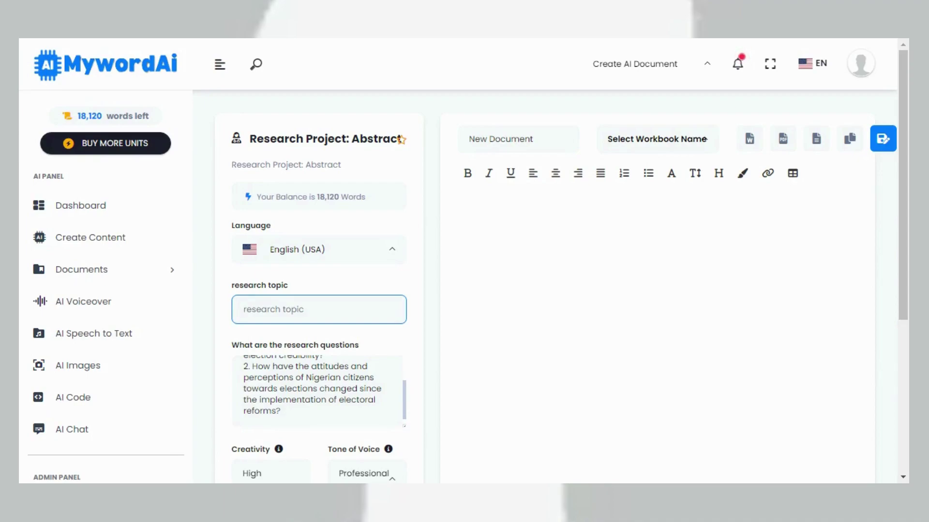
key(ctrl+v)
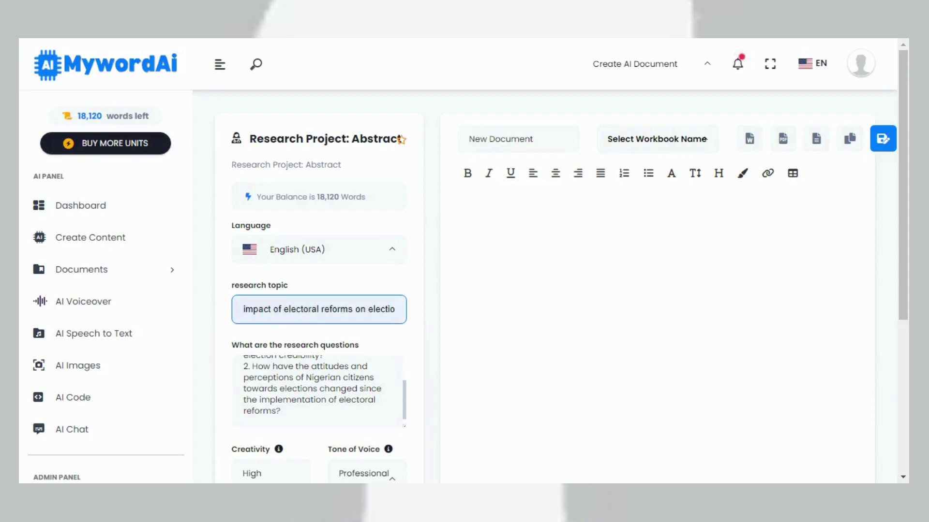
Change Max Result Length from 4000 to 3000.
scroll(435, 365, down, 3)
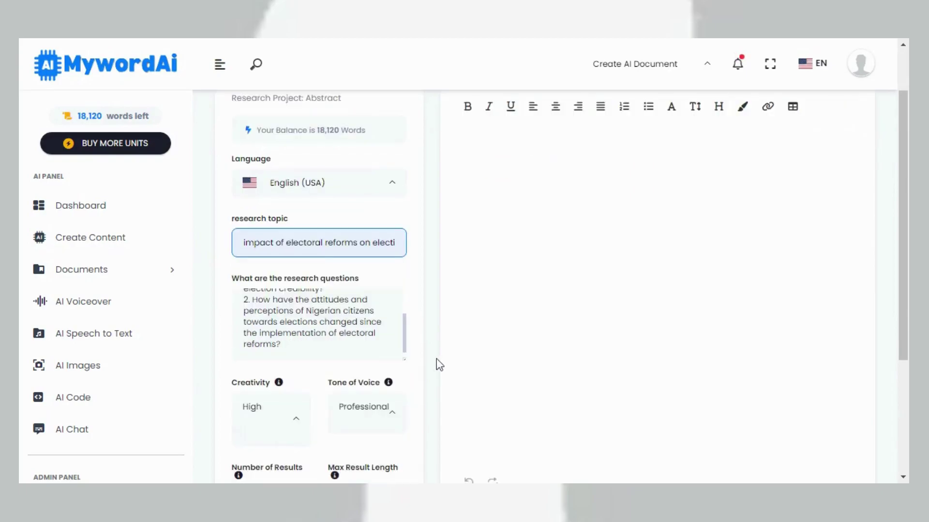
scroll(376, 397, down, 2)
click(355, 358)
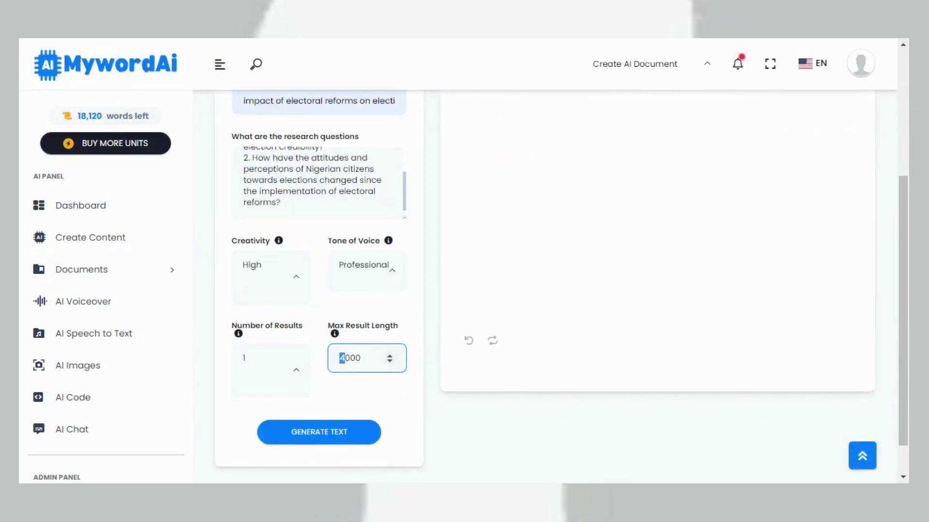
text(3)
scroll(391, 341, up, 2)
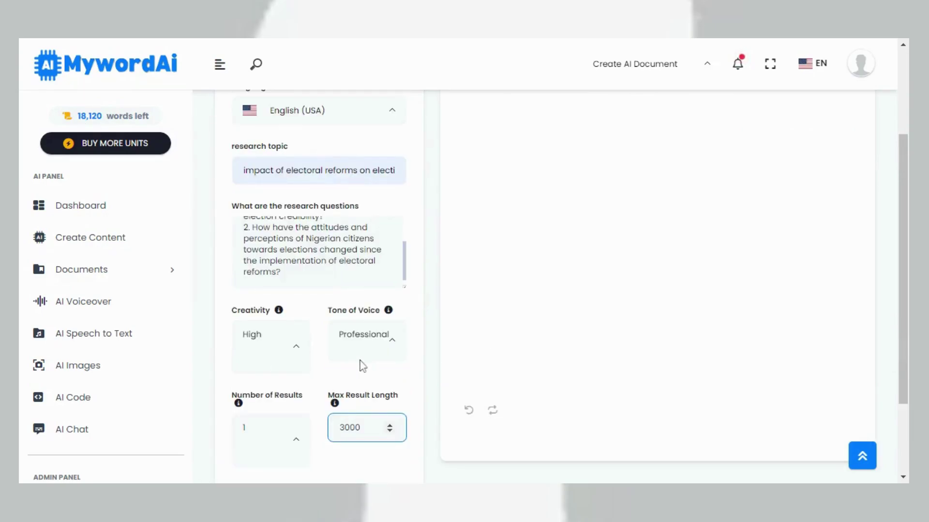
scroll(360, 365, down, 3)
Attempt to generate the abstract and check the topic and questions fields.
click(323, 393)
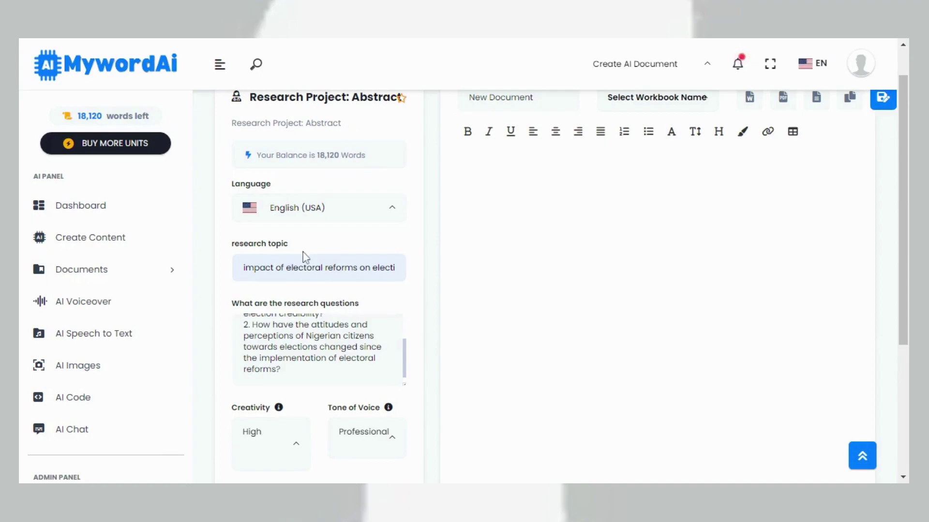
click(259, 265)
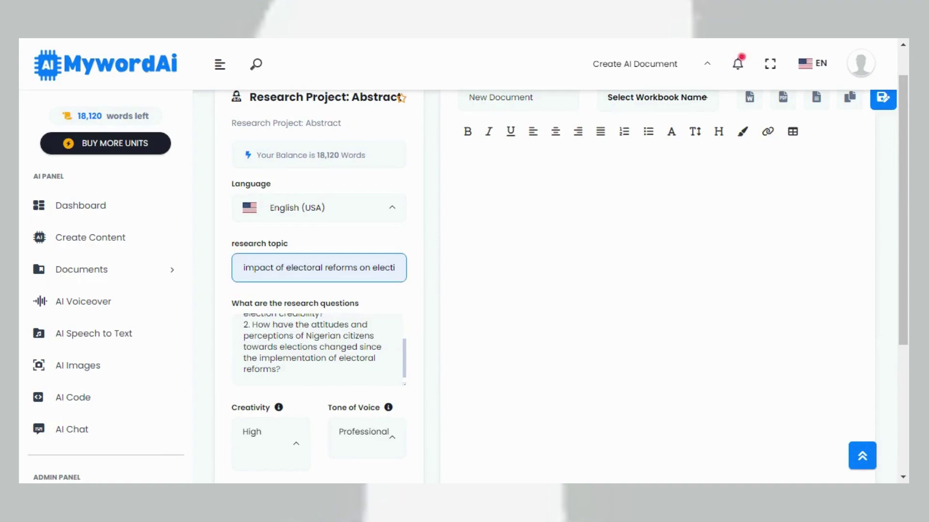
click(337, 319)
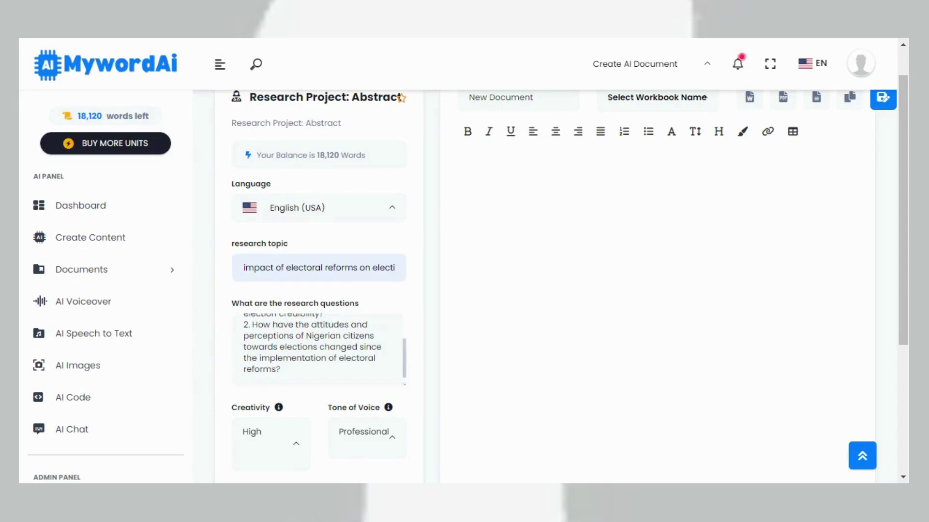
scroll(319, 348, down, 1)
scroll(412, 435, down, 3)
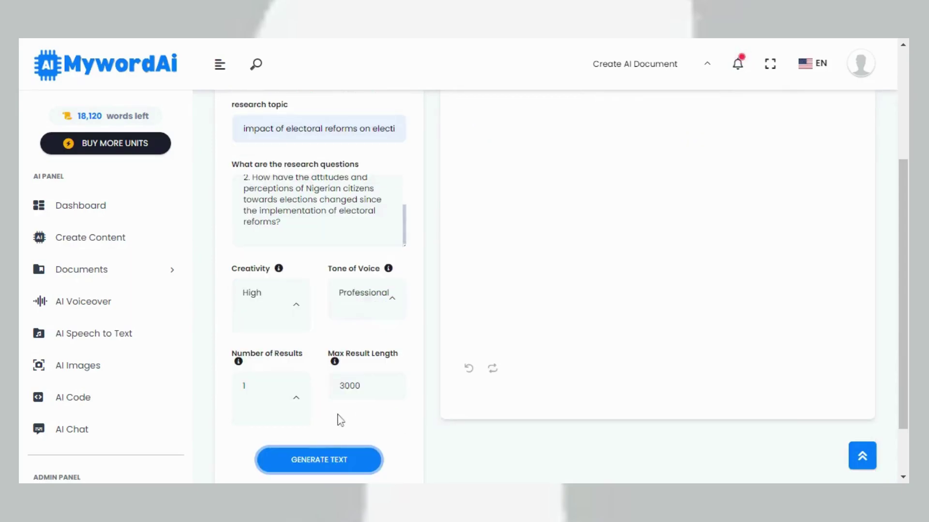
Generate the abstract on electoral reforms and election credibility in Nigeria and review it in the editor.
click(331, 459)
scroll(435, 374, down, 2)
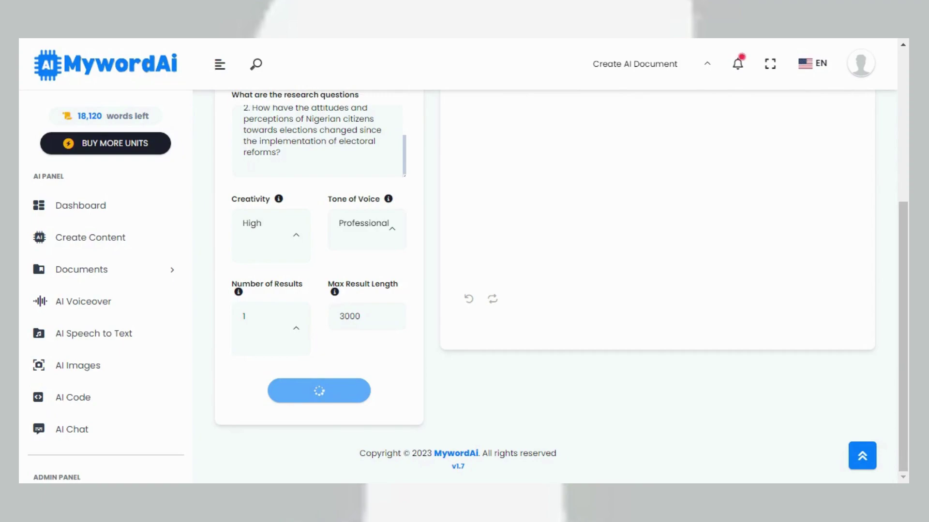
click(367, 316)
click(395, 461)
scroll(580, 302, up, 2)
scroll(580, 302, down, 2)
scroll(581, 302, up, 2)
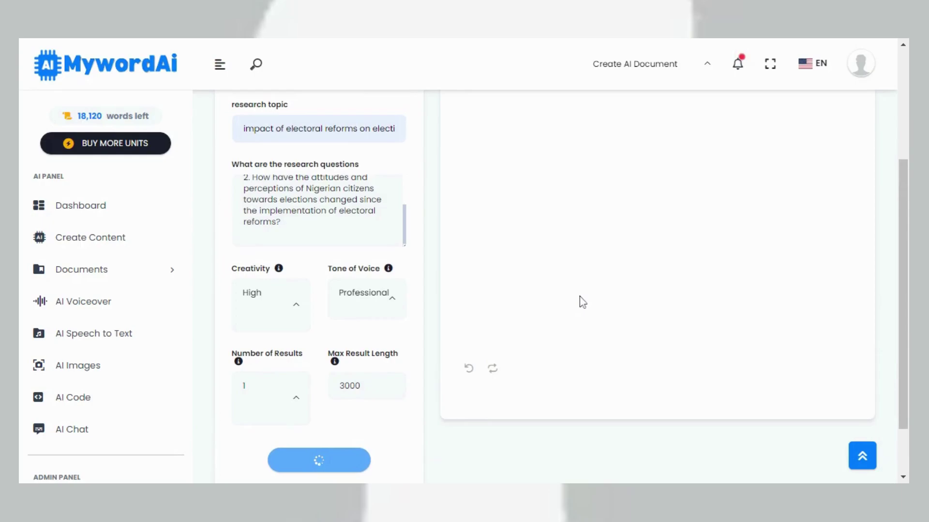
scroll(580, 302, down, 2)
scroll(579, 301, up, 2)
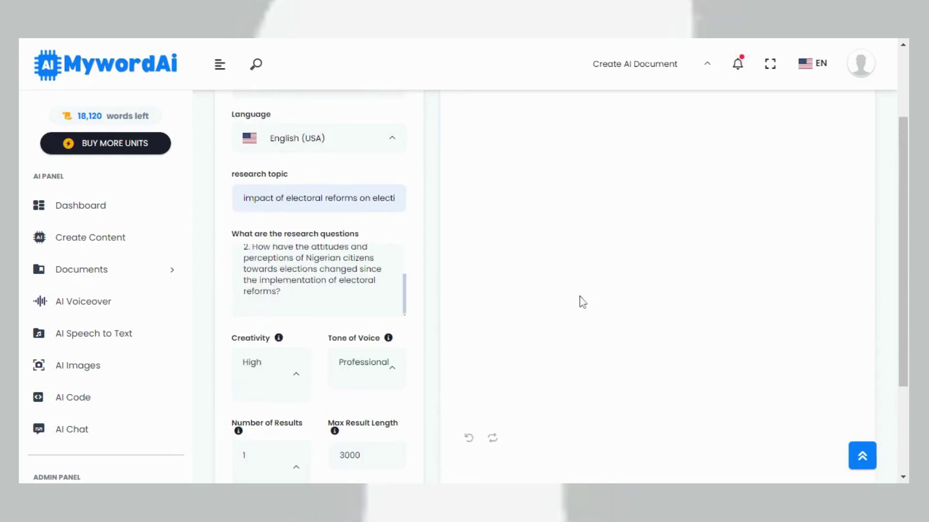
scroll(578, 300, down, 1)
scroll(580, 300, down, 1)
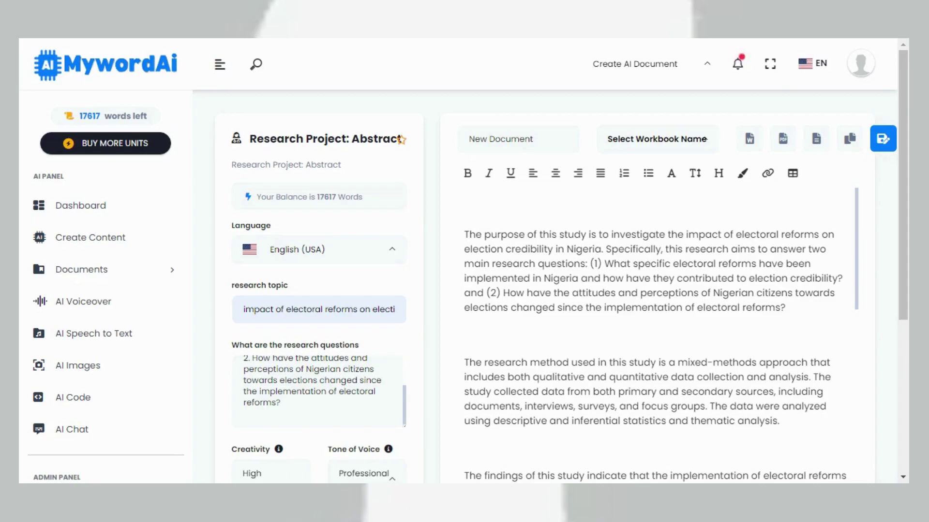
scroll(653, 338, down, 15)
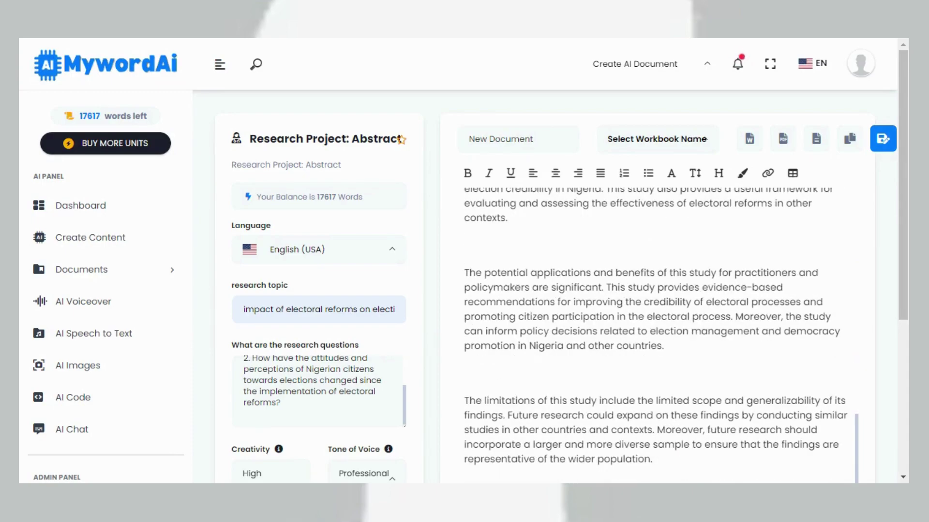
click(517, 302)
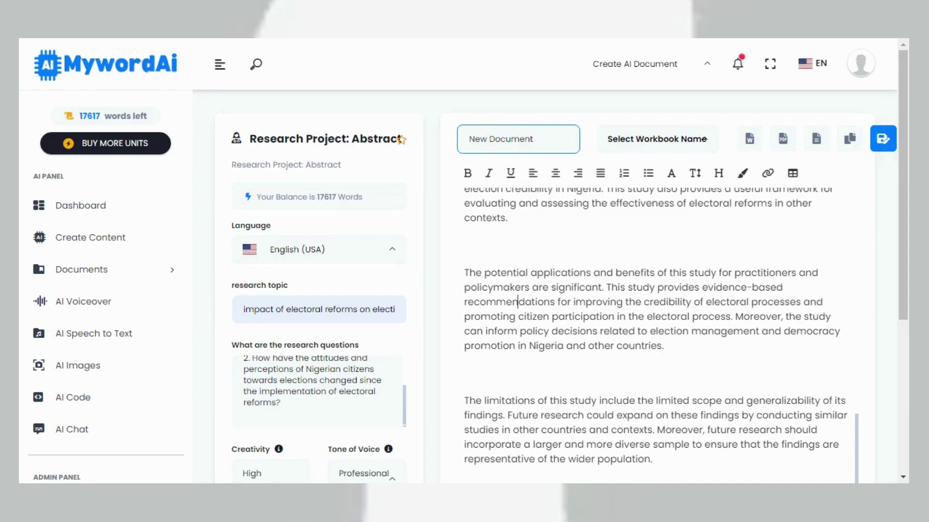
click(305, 309)
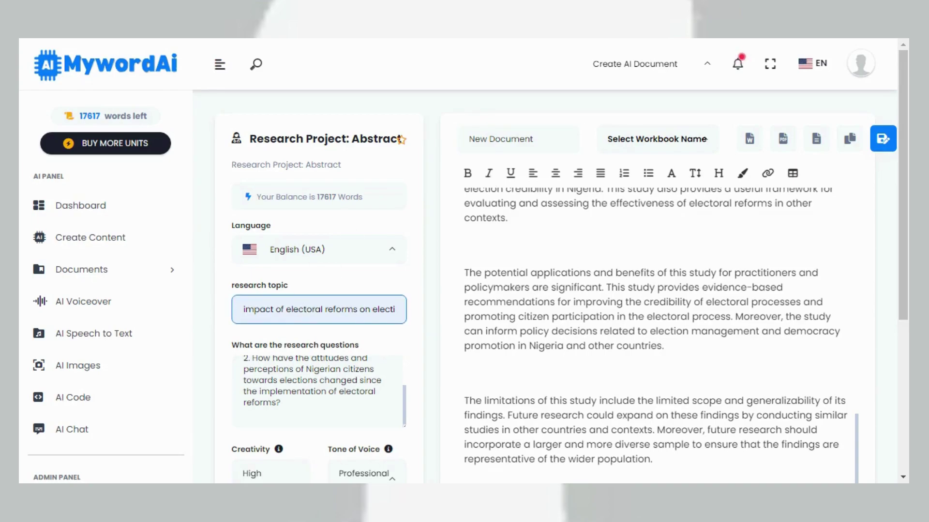
Rename the document to 'ABSTRACT' plus the research topic, save it, and expand Documents.
key(ctrl+a)
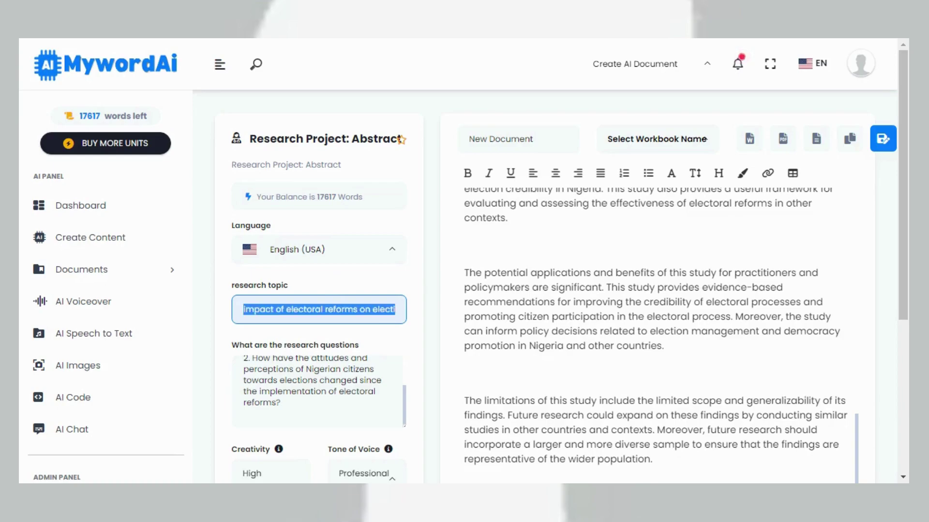
click(493, 140)
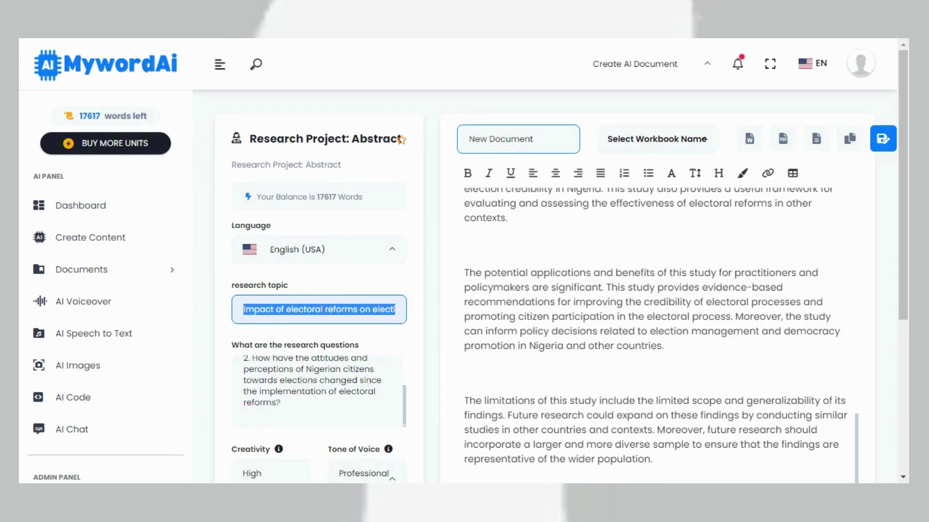
key(ctrl+a)
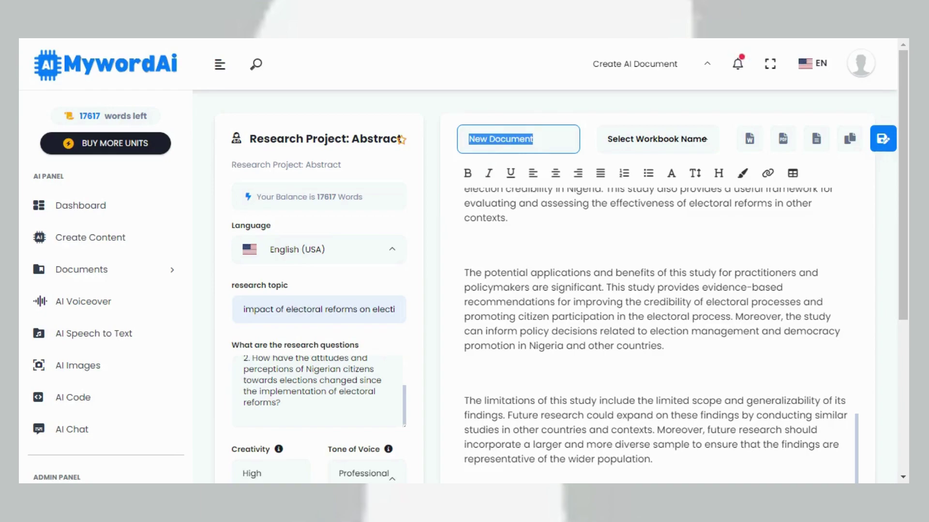
text(ABSTR)
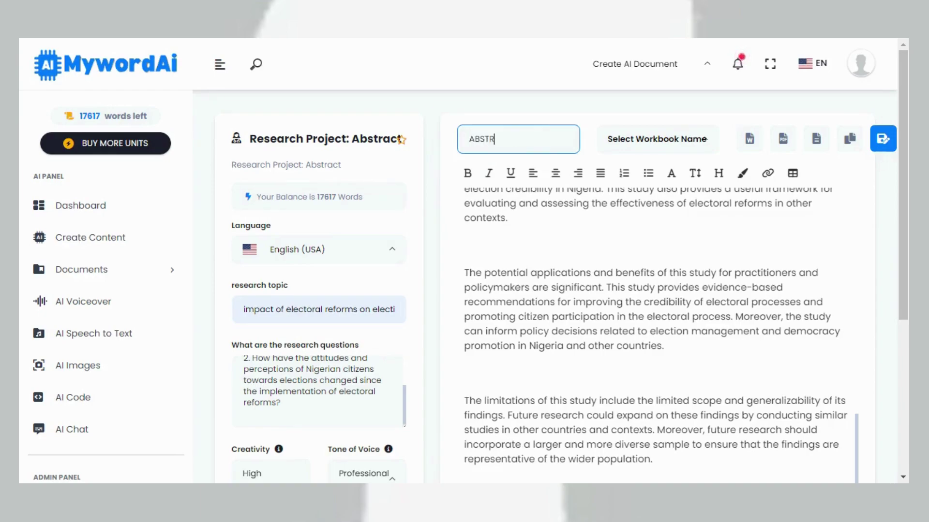
text(ACT:)
key(ctrl+v)
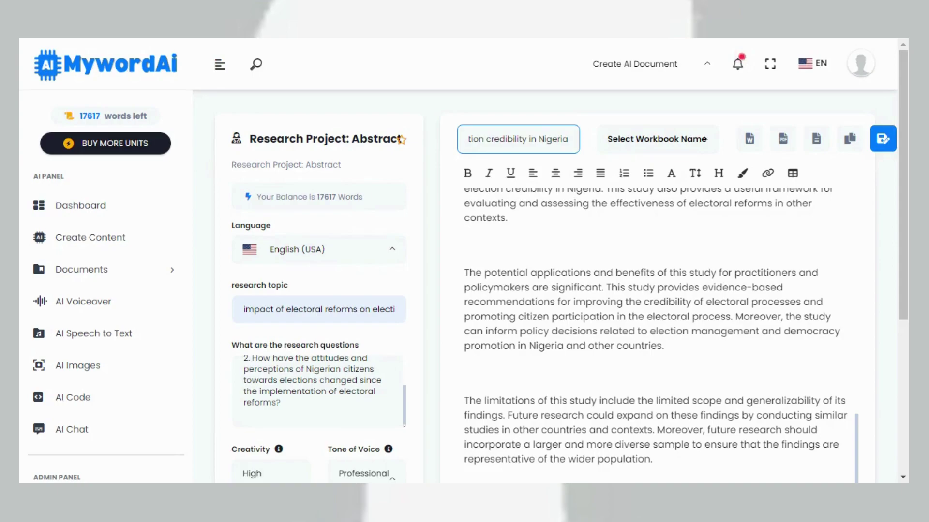
click(883, 142)
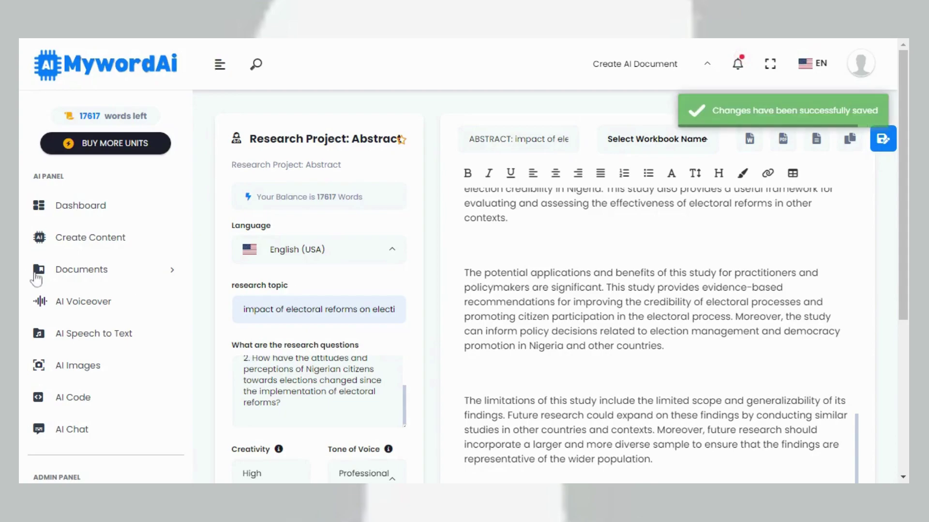
click(74, 278)
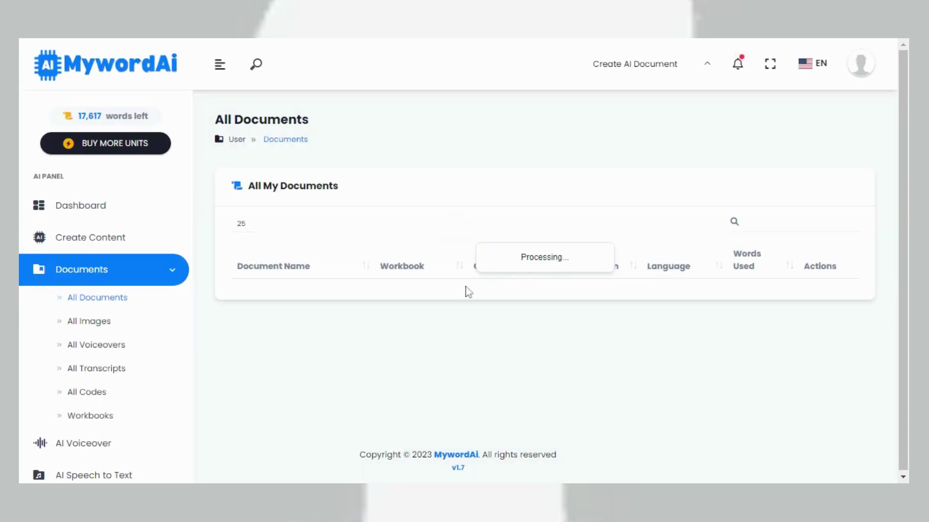
Scroll through the All Documents list to find the new 503-word ABSTRACT entry.
scroll(417, 319, down, 2)
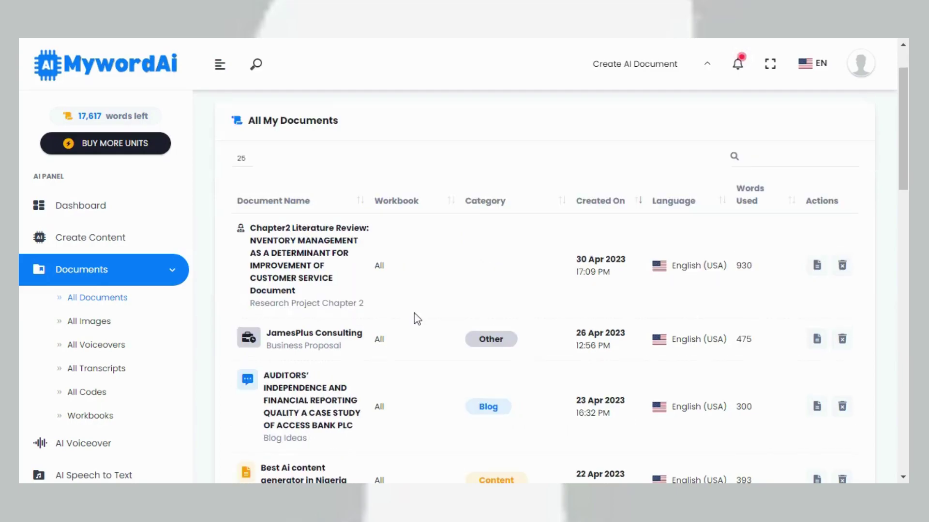
scroll(373, 307, down, 3)
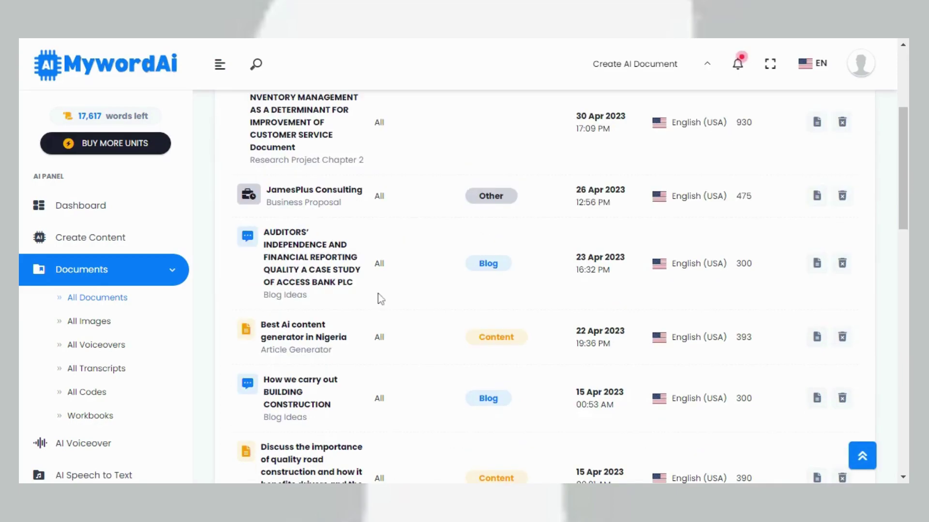
scroll(378, 295, up, 3)
scroll(378, 283, down, 5)
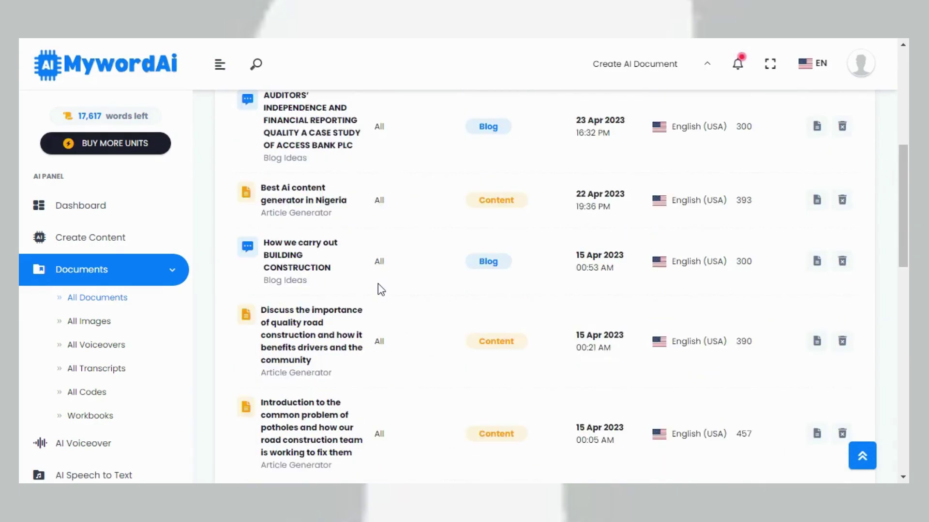
scroll(382, 290, down, 10)
scroll(399, 323, up, 1)
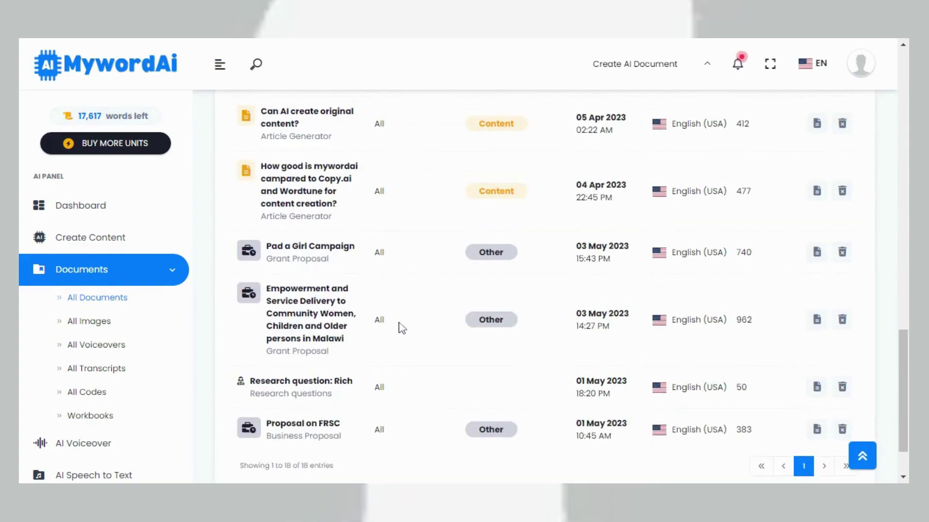
scroll(402, 327, up, 1)
scroll(401, 328, up, 7)
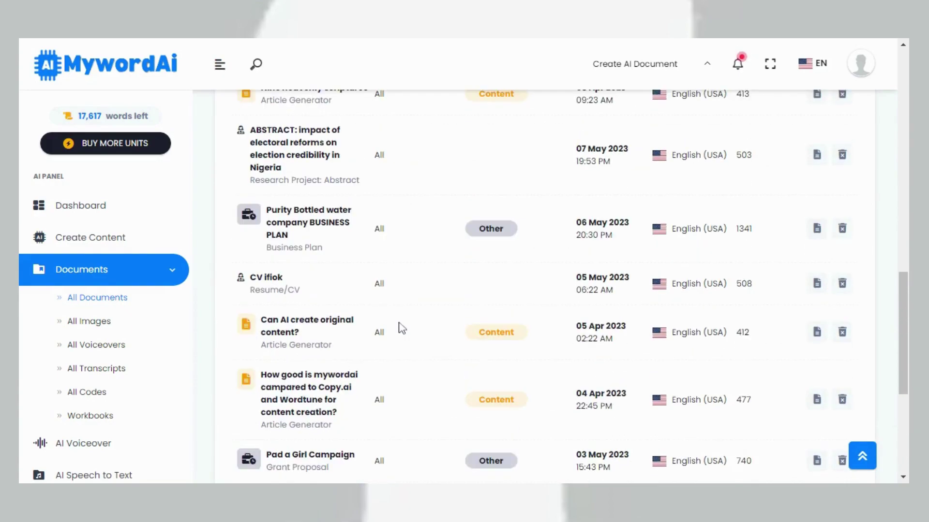
scroll(402, 322, up, 4)
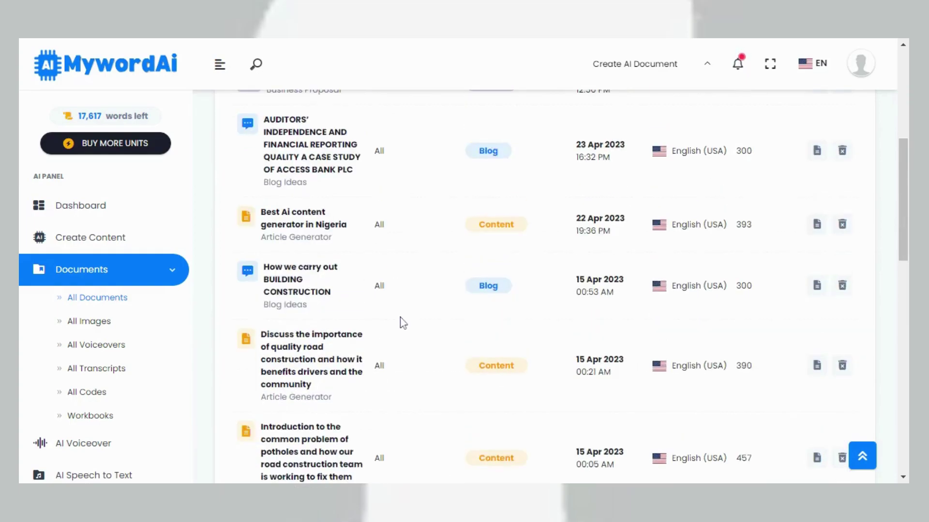
scroll(403, 322, up, 3)
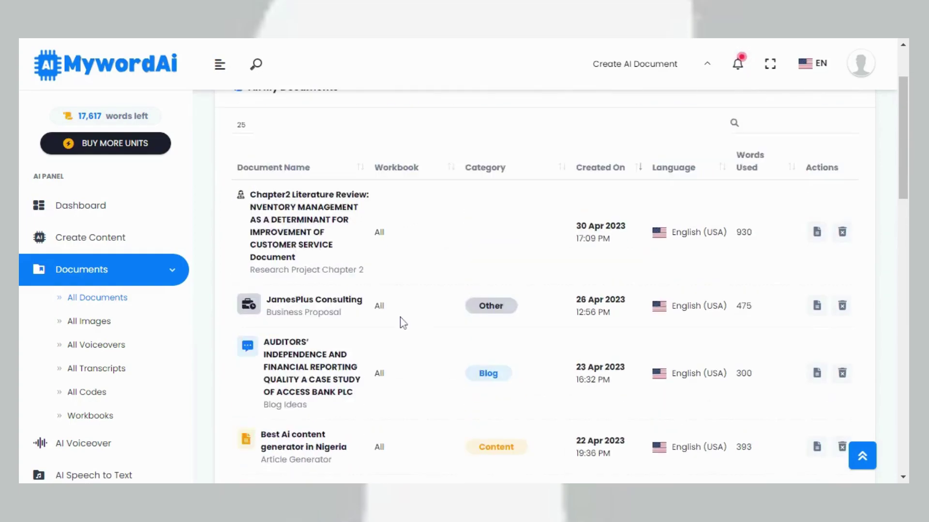